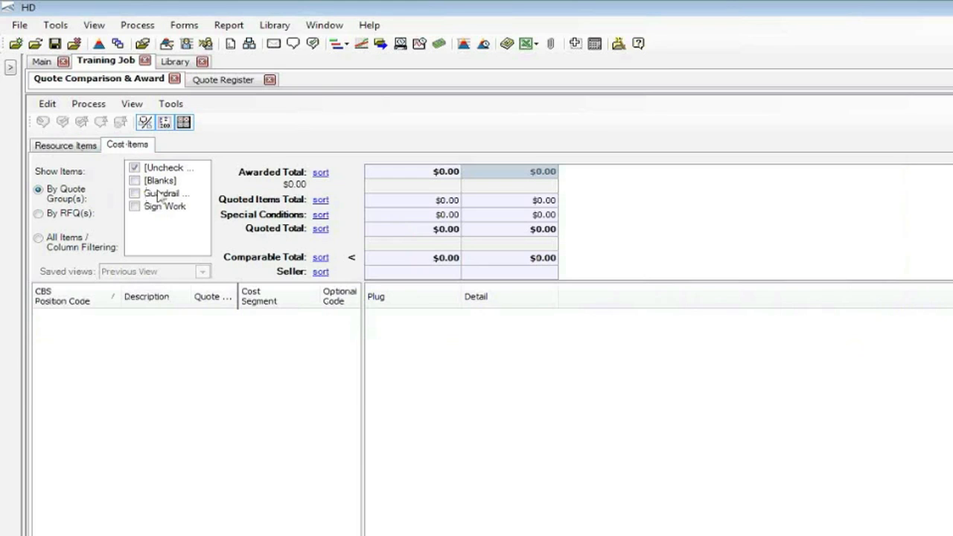
Step: Filter the cost items by quote group to show only Guardrail Work
click(135, 167)
click(135, 167)
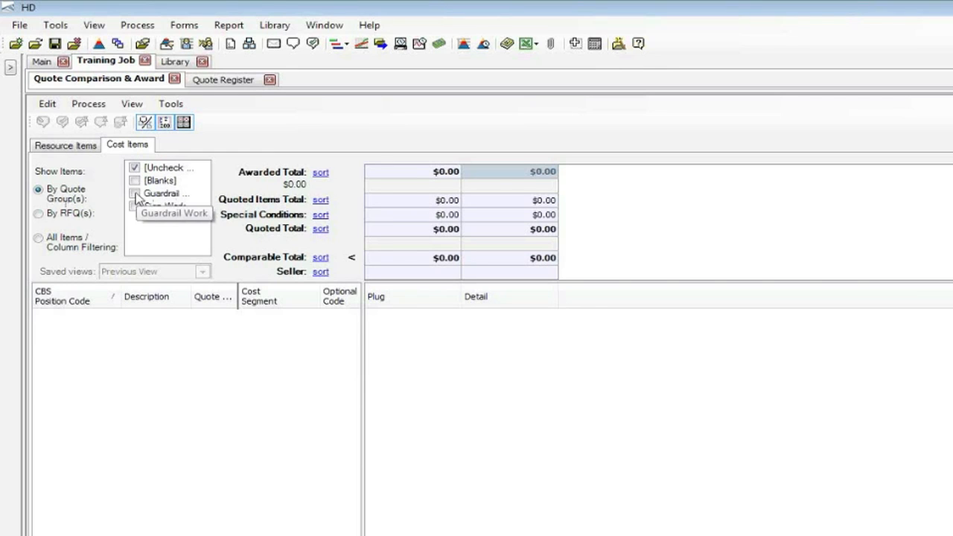
click(135, 194)
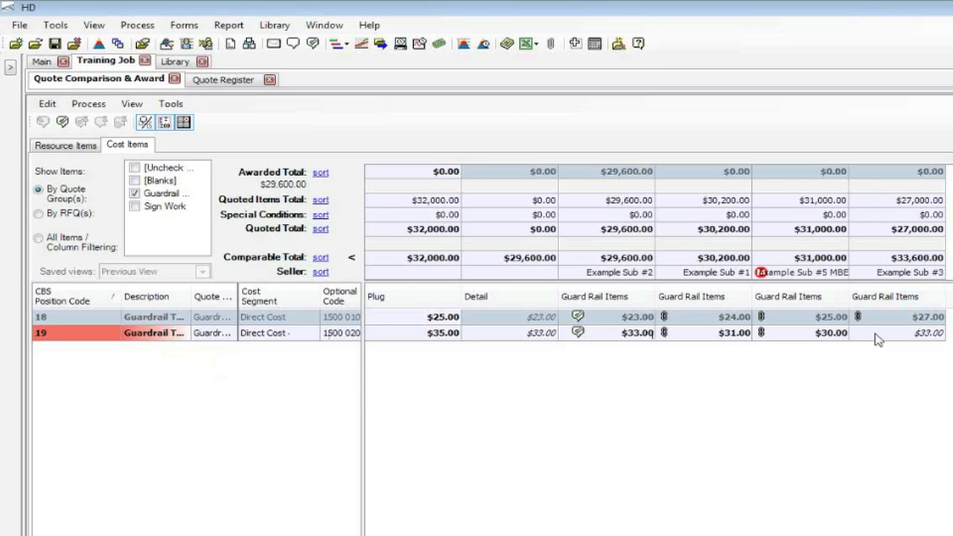
Step: Review the substitute ranking order for the quote comparison without changing it
click(170, 105)
mouse_move(132, 105)
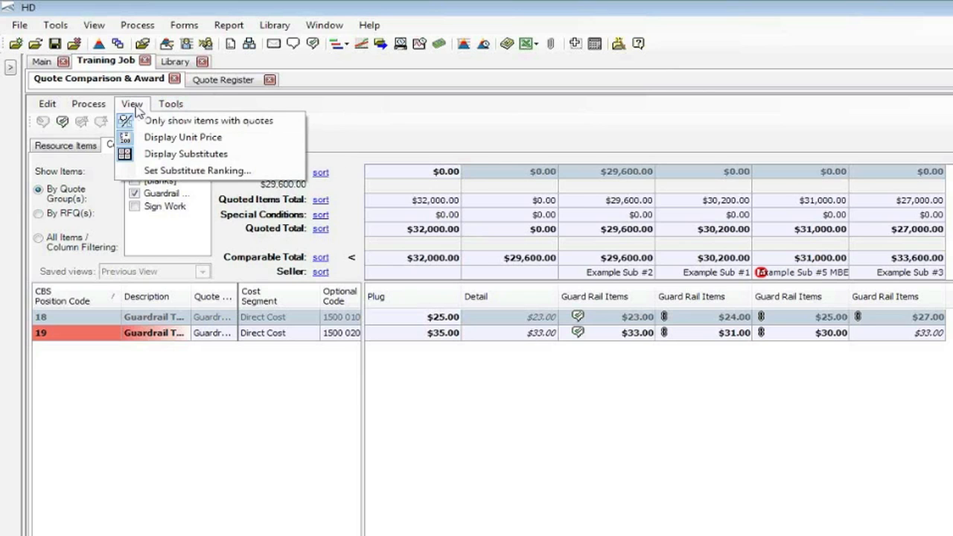
click(161, 171)
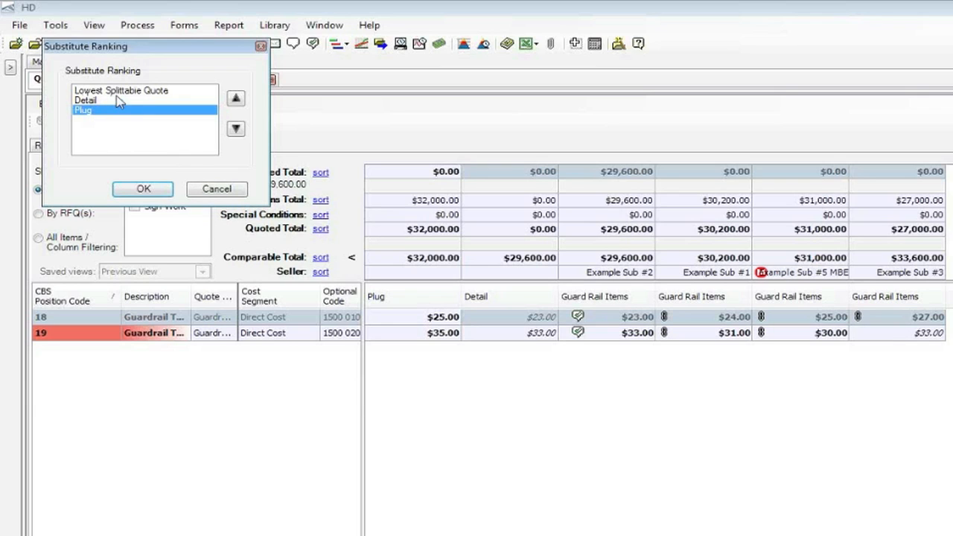
click(227, 191)
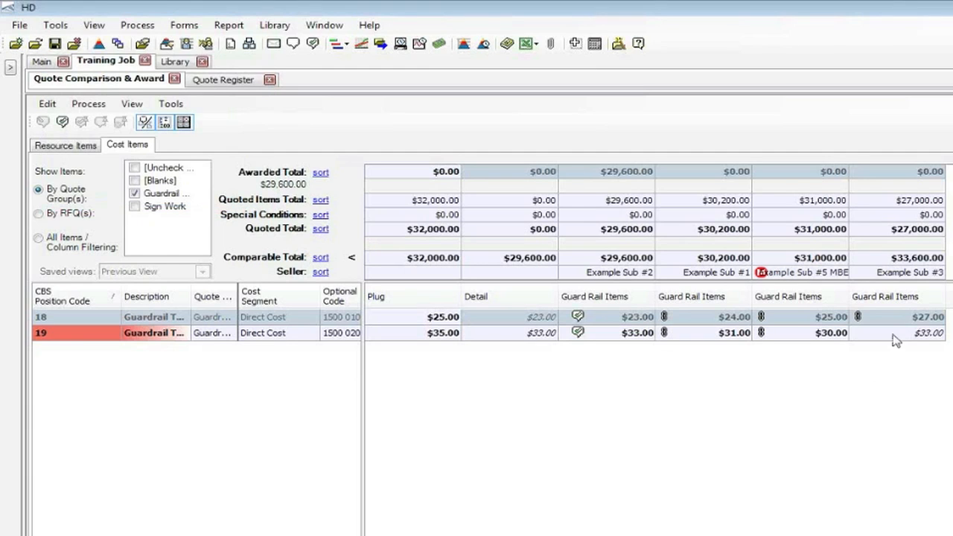
Step: Hide the substitute prices in the comparison and display them again
click(132, 104)
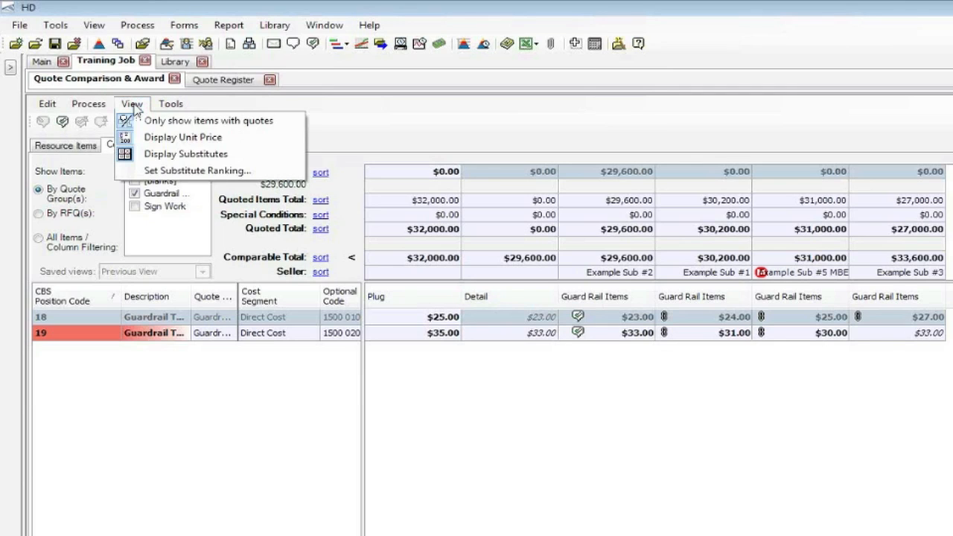
click(193, 155)
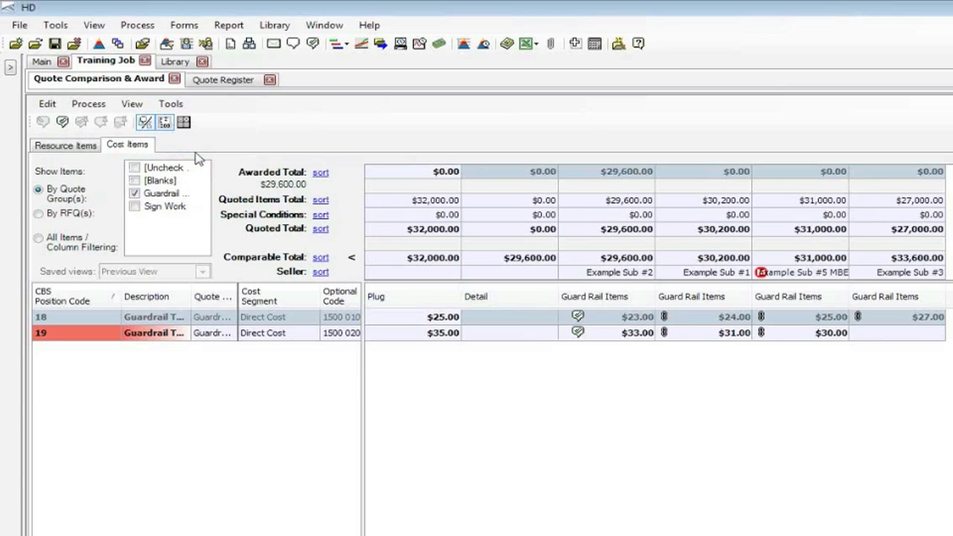
click(131, 105)
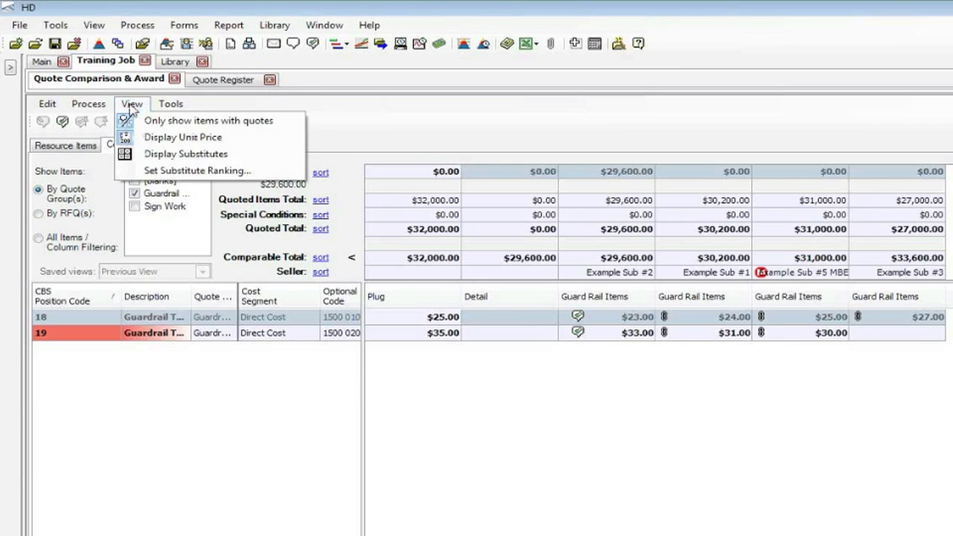
click(151, 155)
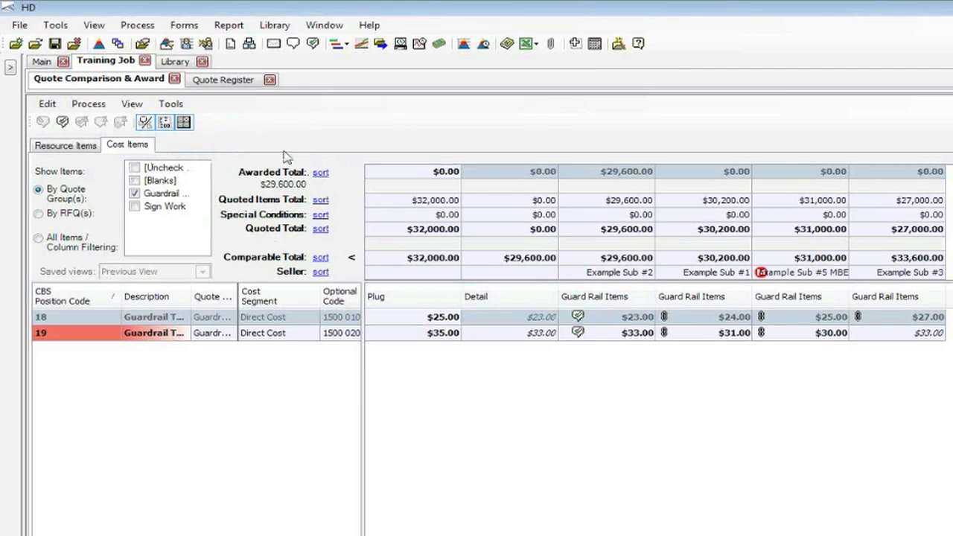
Step: Switch the comparison from unit prices to extended prices and back to unit prices
click(140, 106)
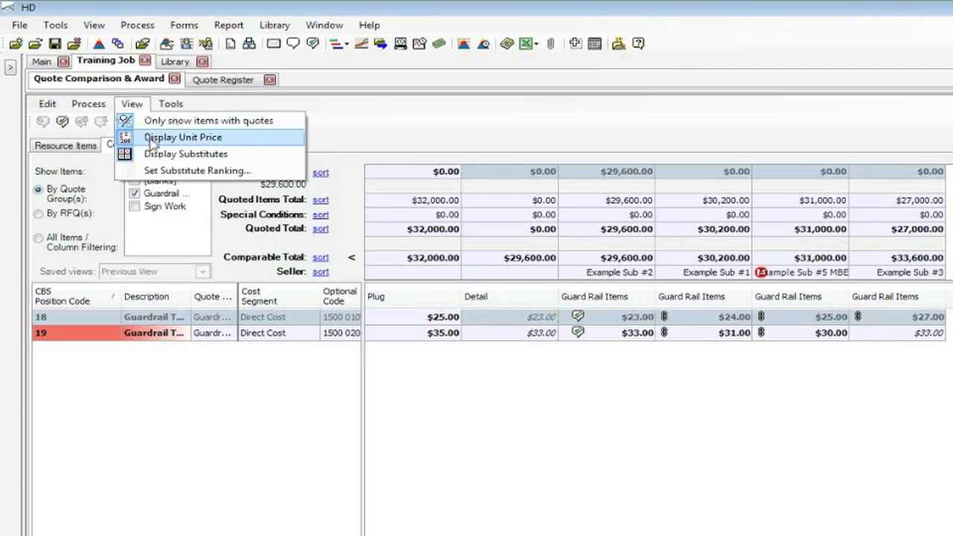
click(152, 140)
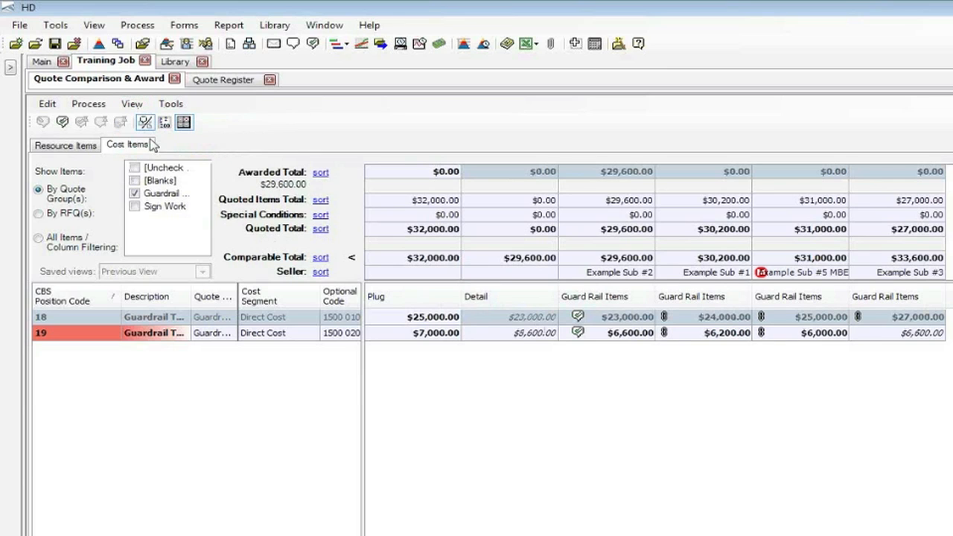
click(132, 104)
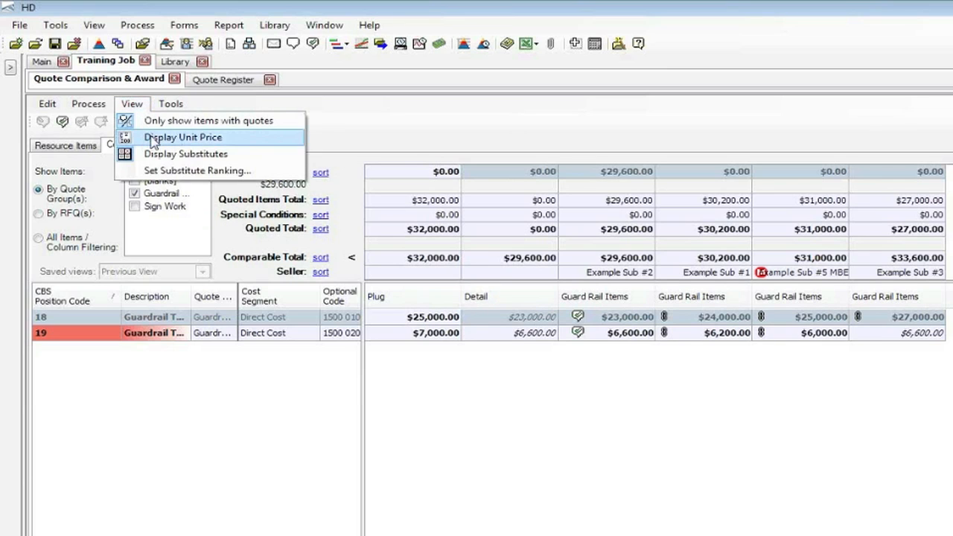
click(152, 139)
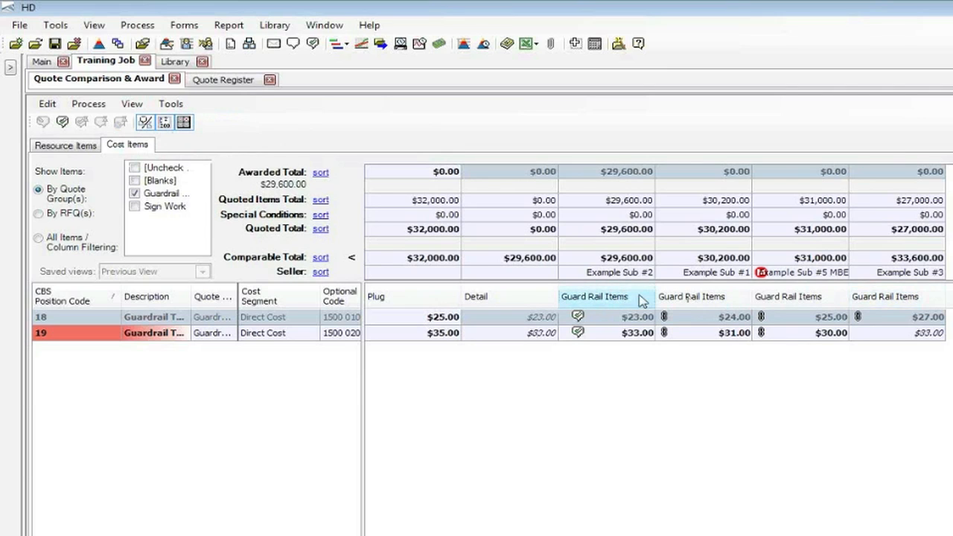
Step: Edit Example Sub #1's guard rail quote, setting the Guardrail Type 2 unit price to $21.00, and return to the comparison
right_click(599, 302)
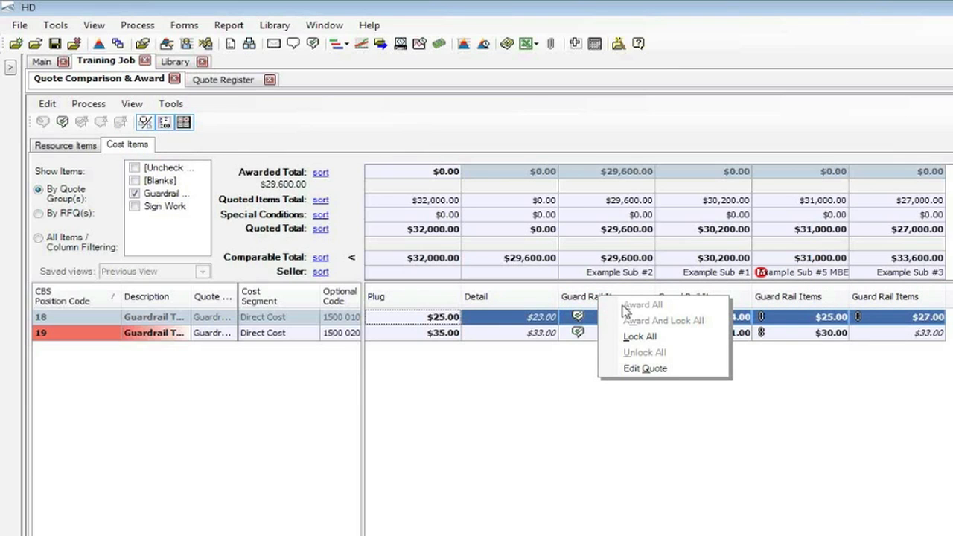
click(591, 298)
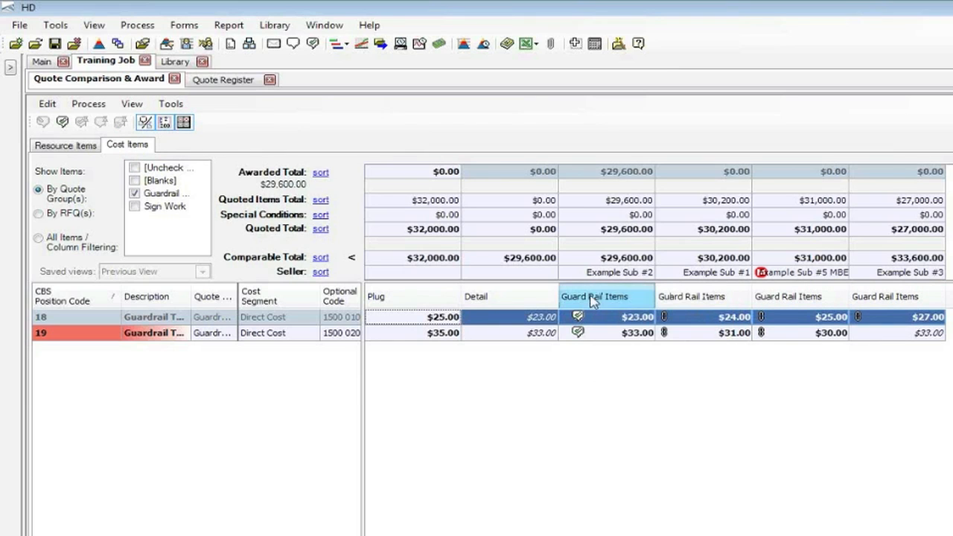
right_click(715, 298)
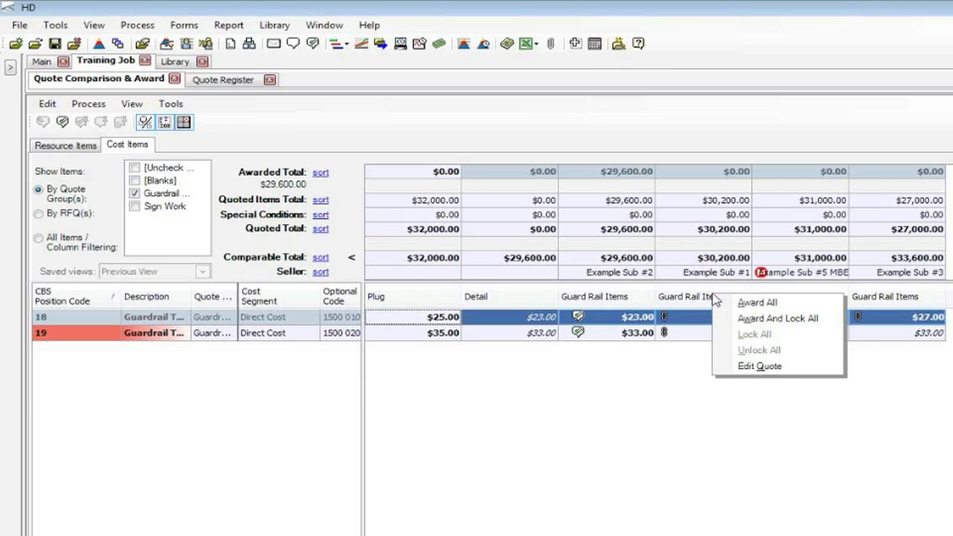
click(798, 370)
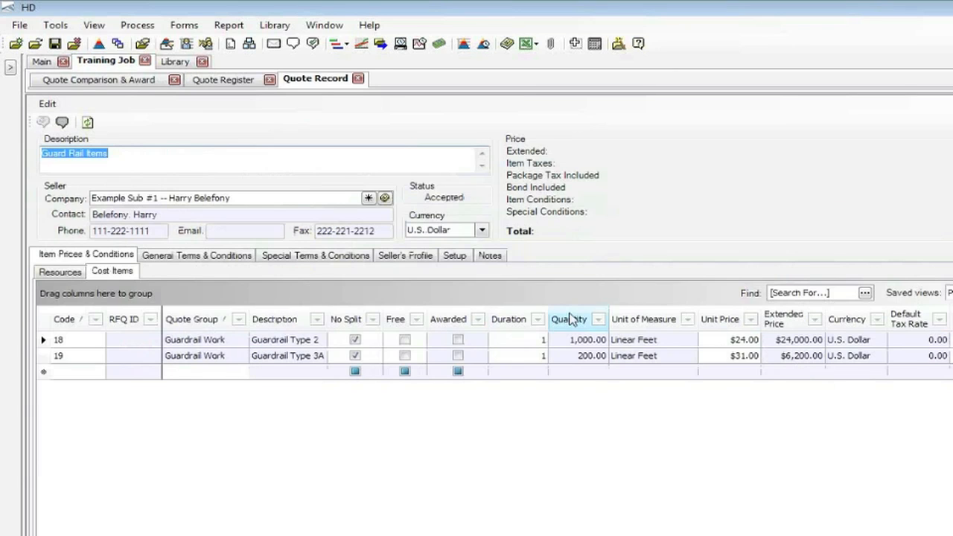
click(720, 341)
text(22)
key(Tab)
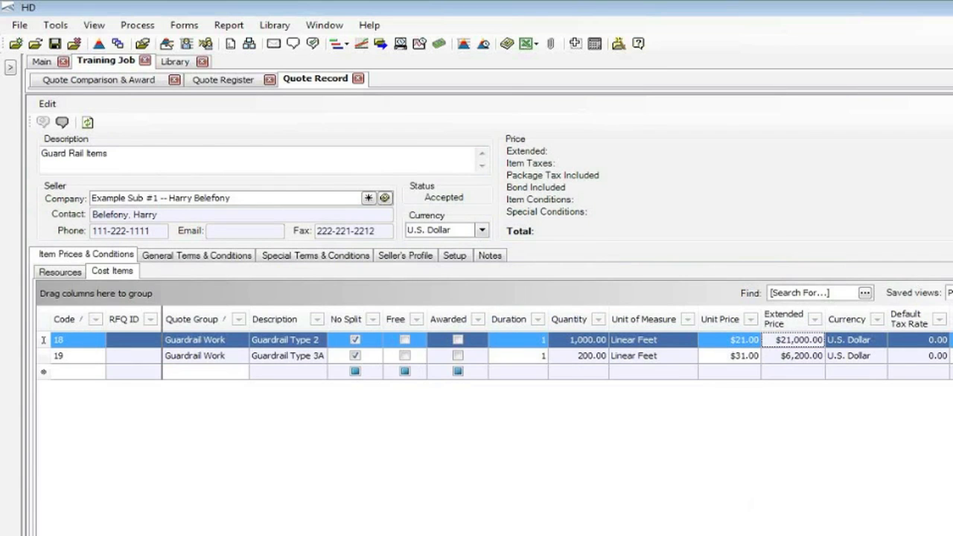
click(715, 535)
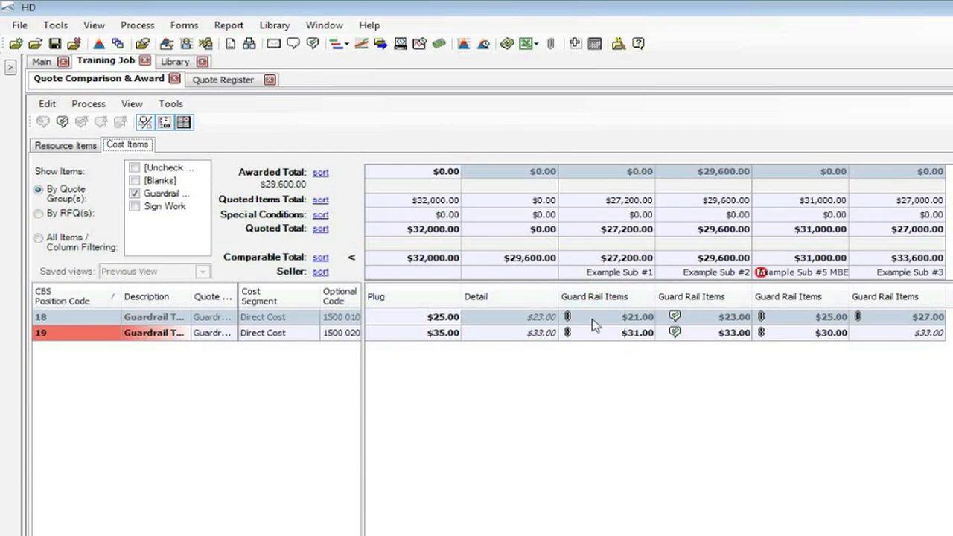
Step: Award all guard rail items to Example Sub #1, and reassign them to Example Sub #5 MBE with Award And Lock All
right_click(608, 299)
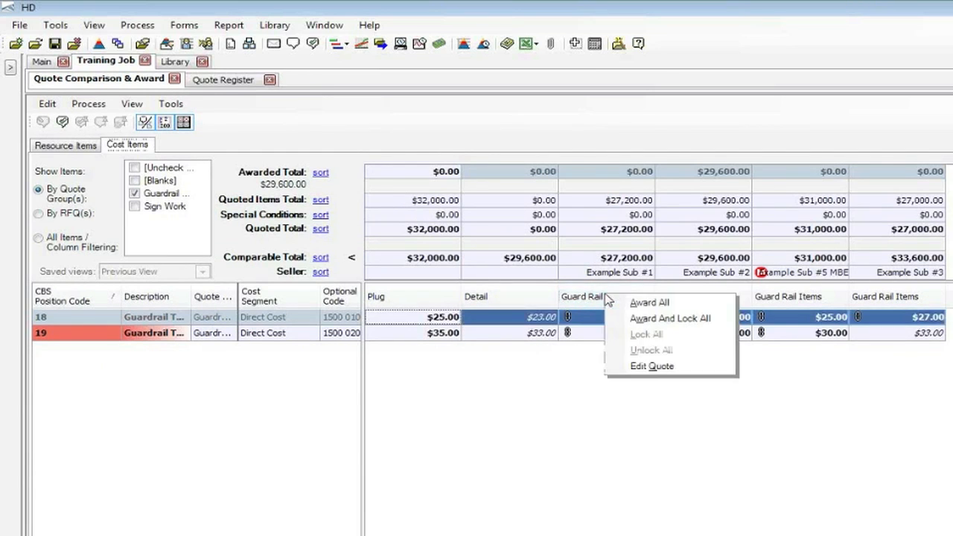
click(639, 307)
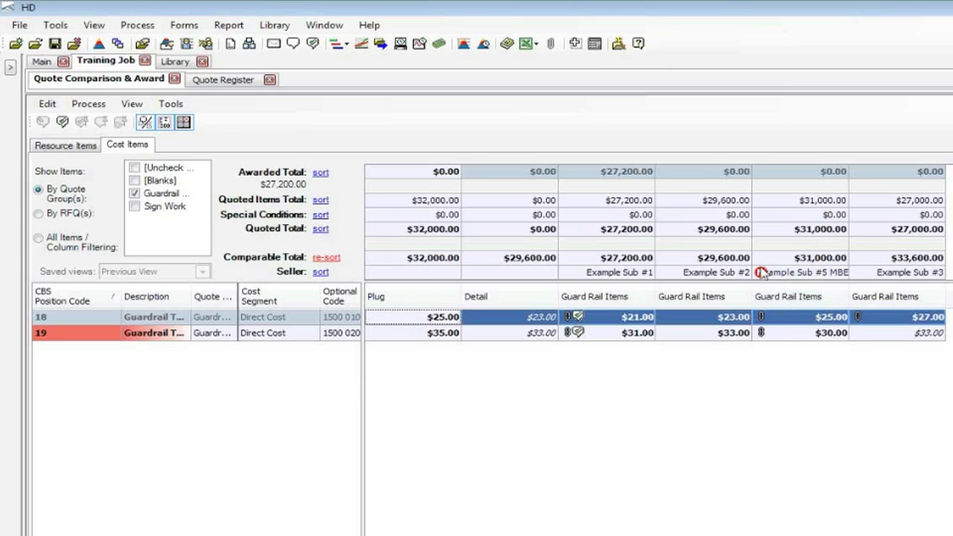
right_click(791, 302)
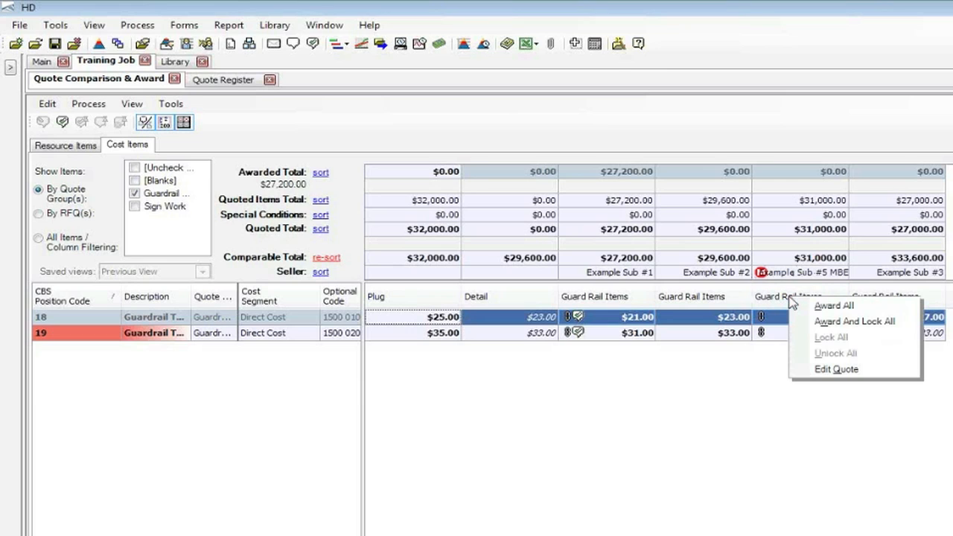
click(803, 319)
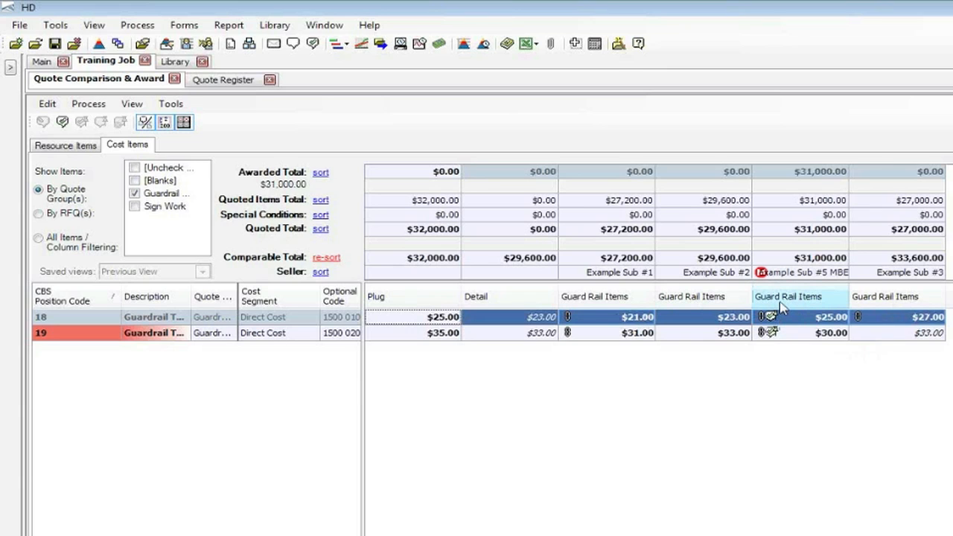
Step: Try to award all guard rail items to Example Sub #1, and unlock all of Example Sub #5 MBE's awards
right_click(604, 298)
click(630, 304)
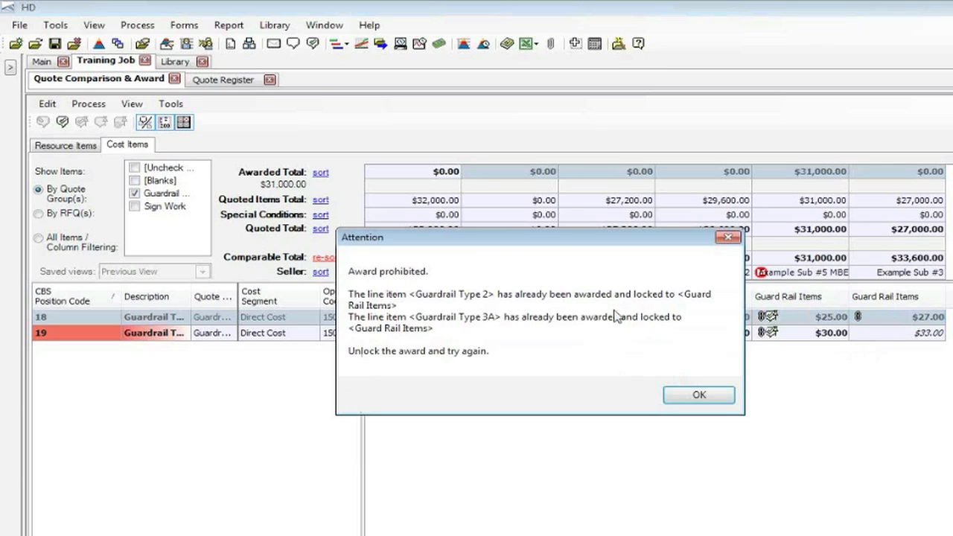
click(698, 397)
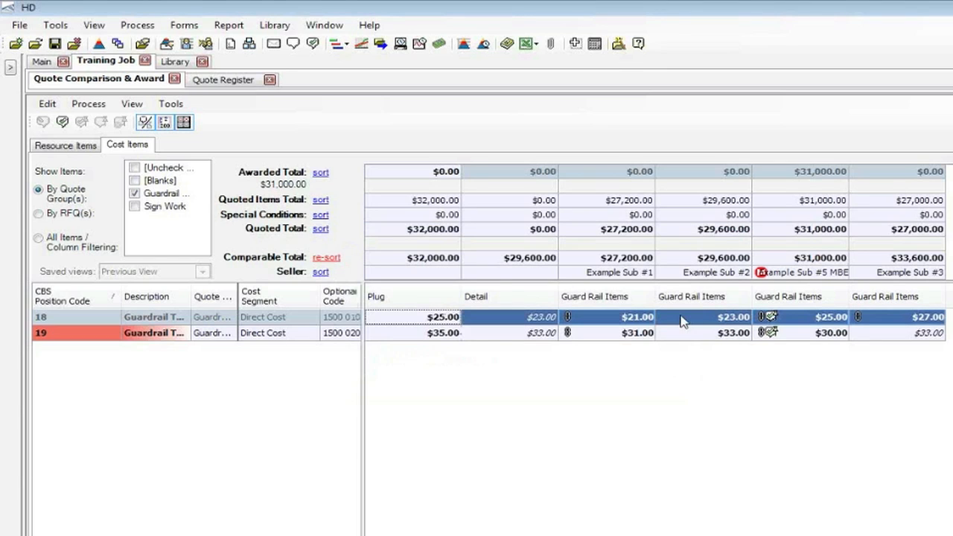
right_click(776, 297)
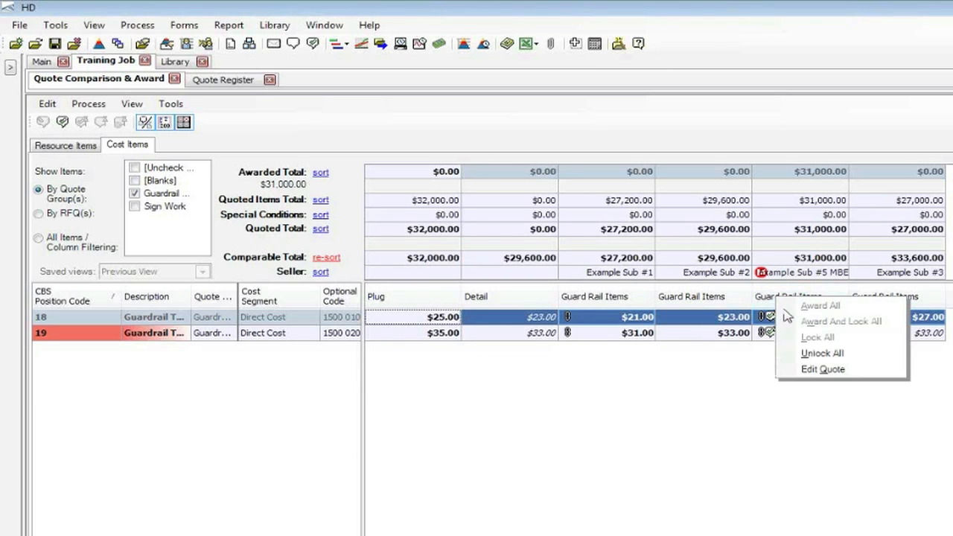
click(802, 354)
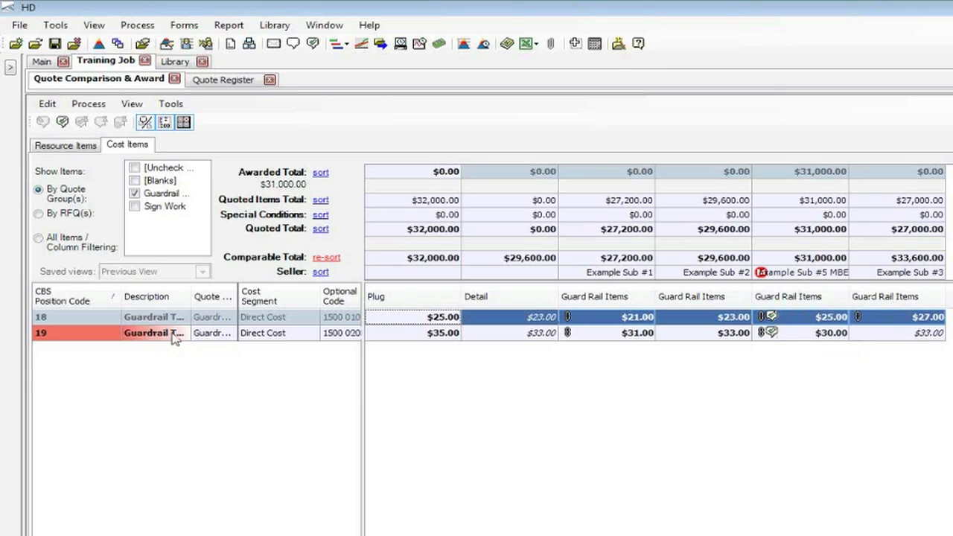
Step: Open the cost item record for Guardrail Type 3A, examine its plug cost breakdown, and return to the comparison
right_click(489, 339)
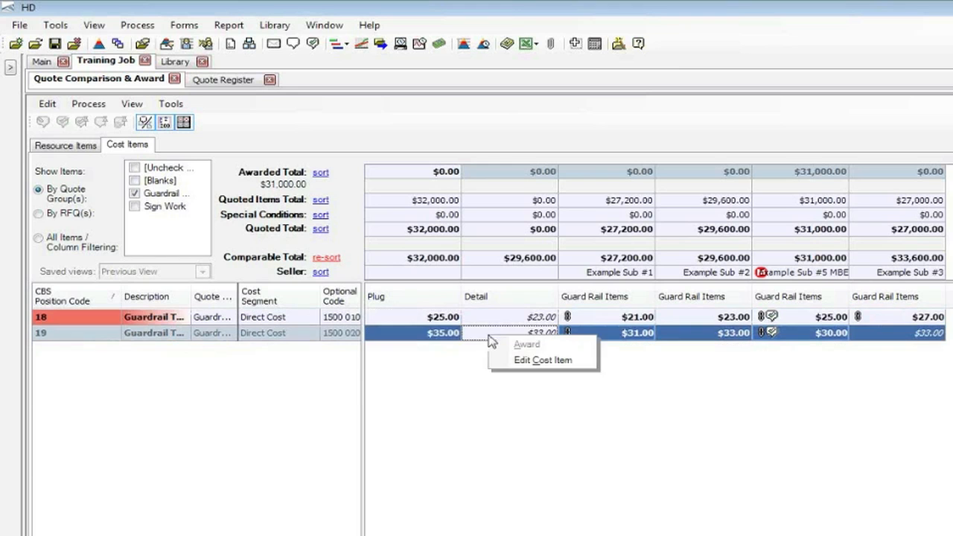
click(541, 360)
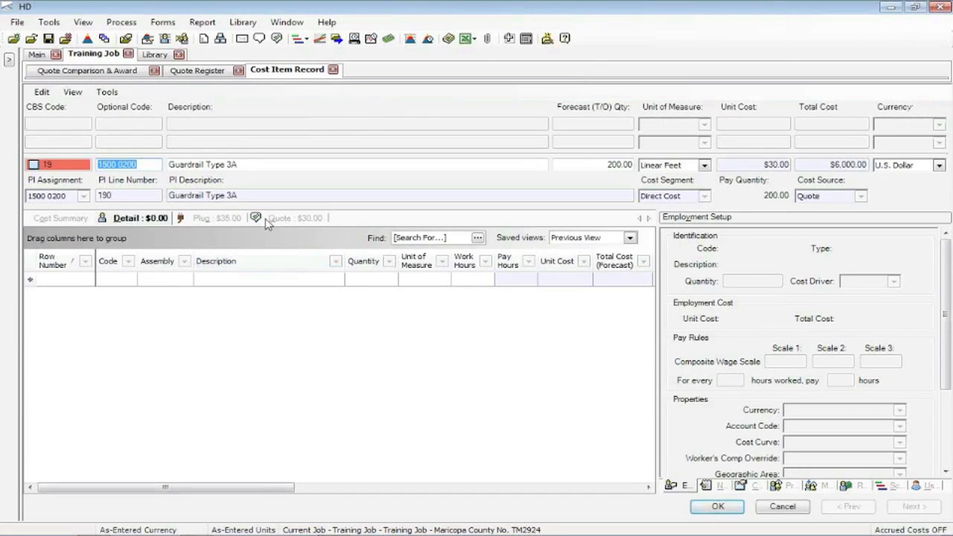
click(207, 219)
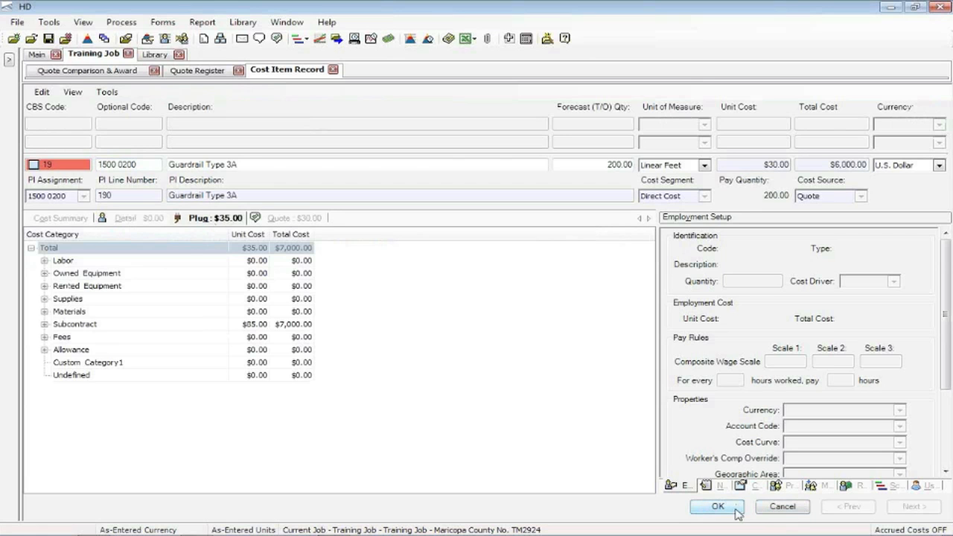
click(763, 509)
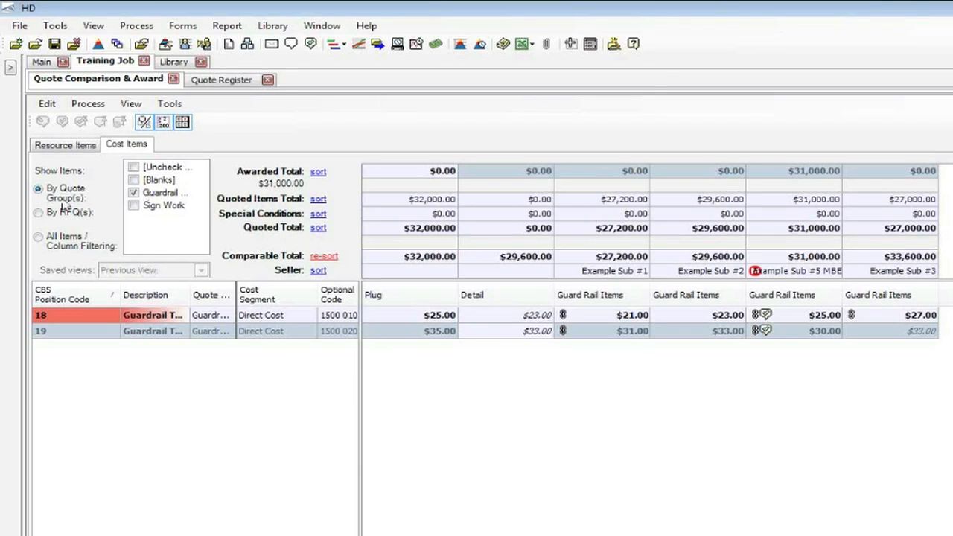
Step: Show all items with column filtering in the comparison, including cost items without quotes
click(38, 238)
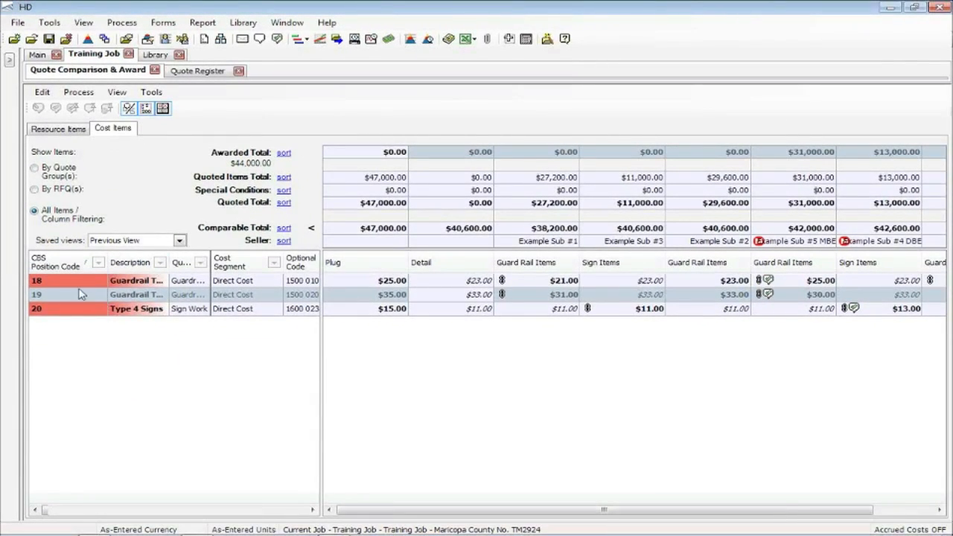
click(78, 289)
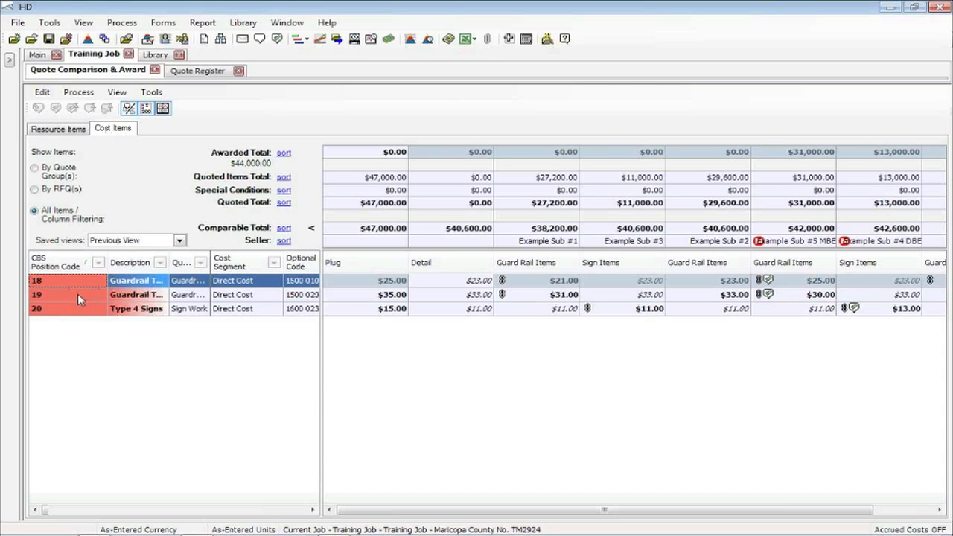
click(117, 92)
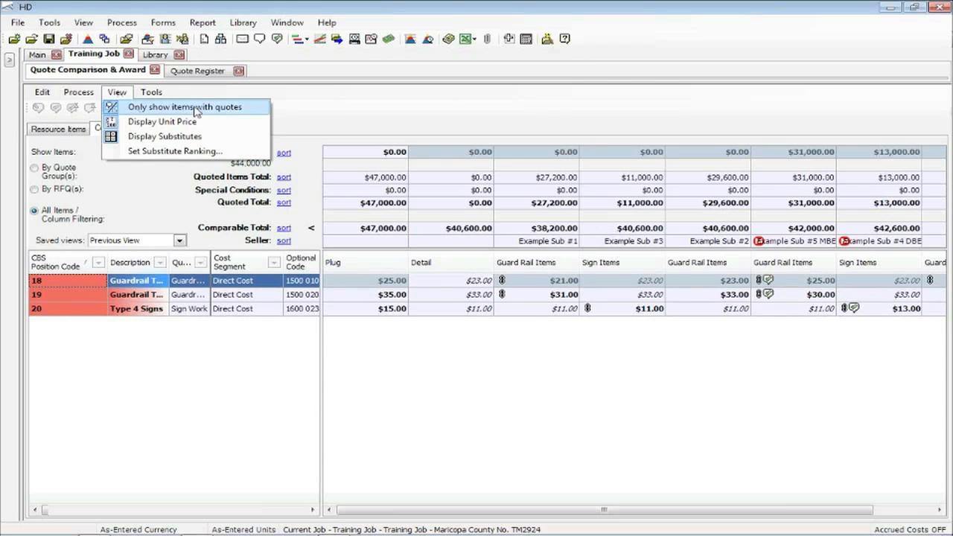
click(243, 110)
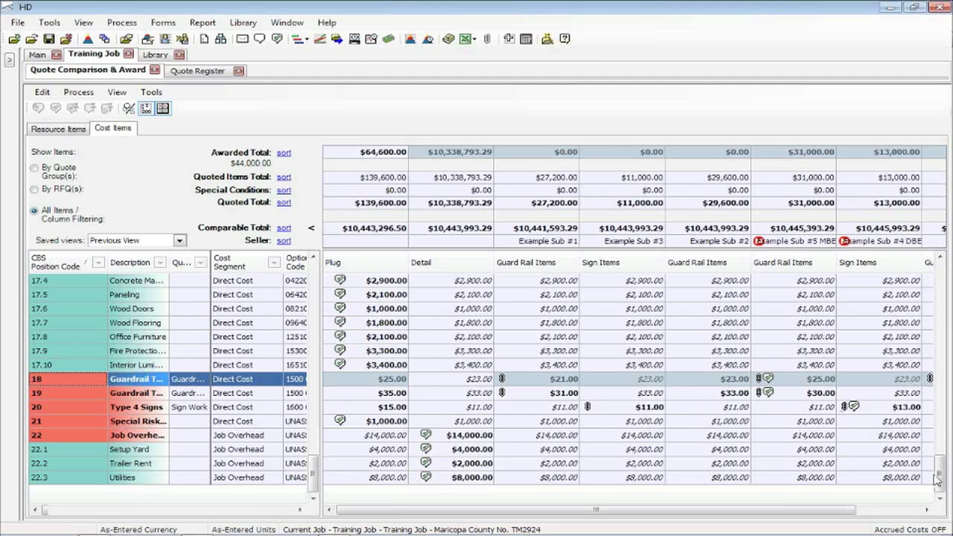
Step: Hide the substitute prices in the cost item comparison and show only the items with quotes
drag(940, 477, 940, 283)
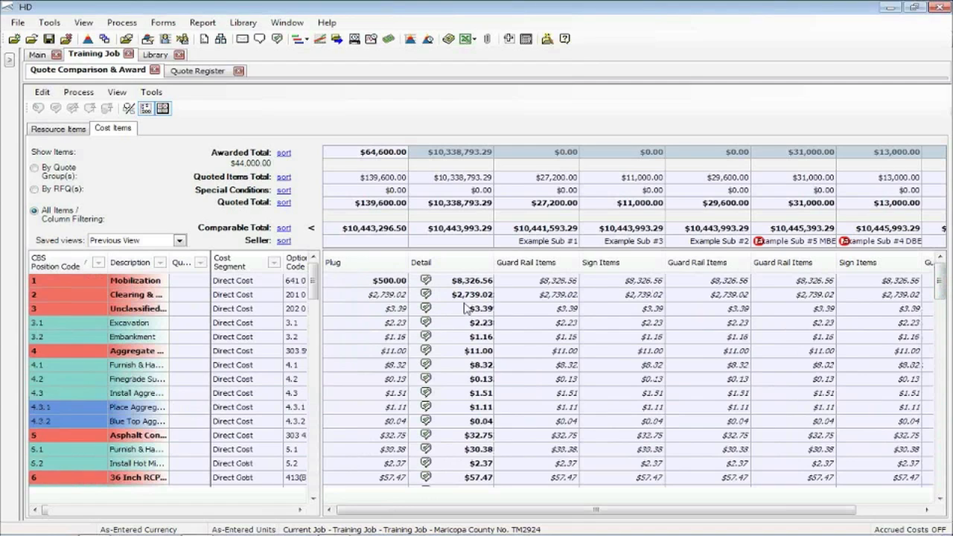
click(117, 92)
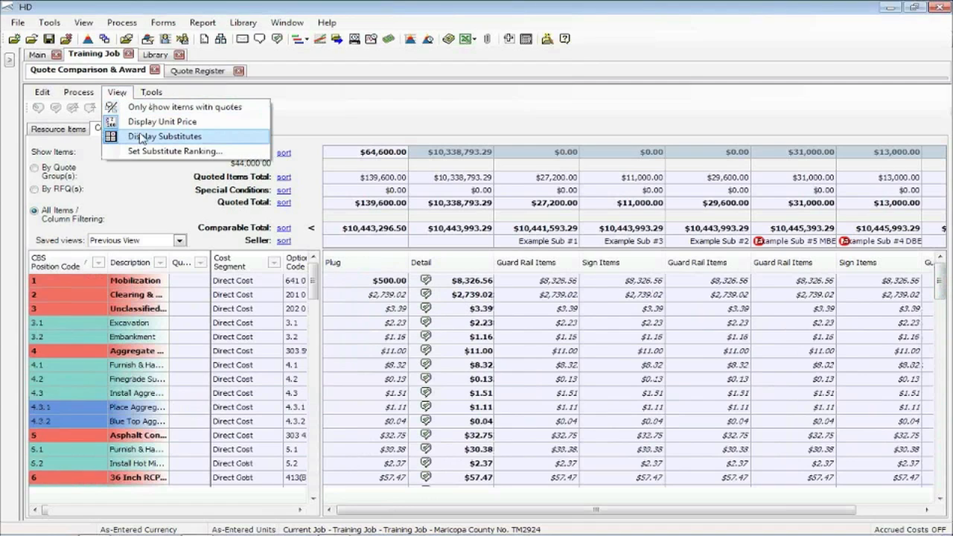
click(140, 137)
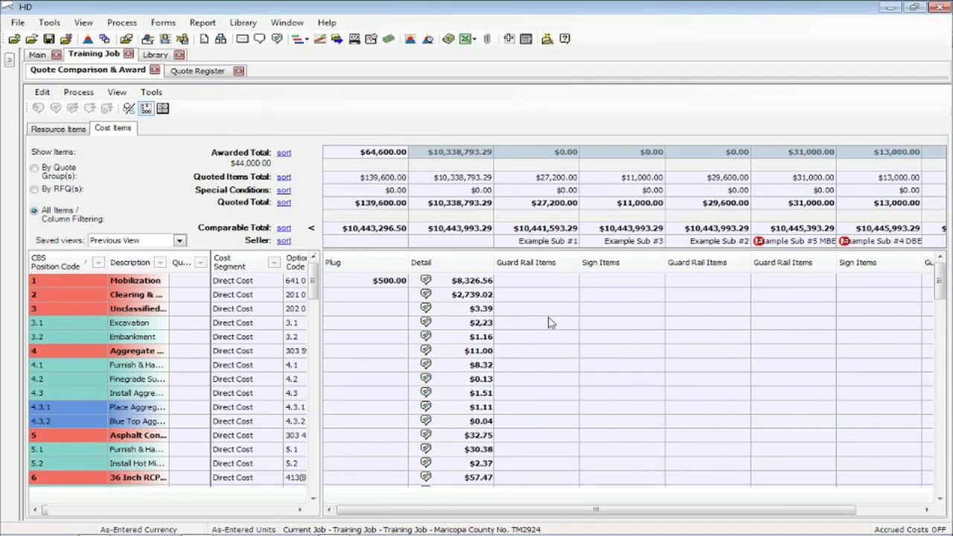
mouse_move(940, 289)
mouse_down()
mouse_move(941, 479)
mouse_move(942, 270)
mouse_up()
click(117, 91)
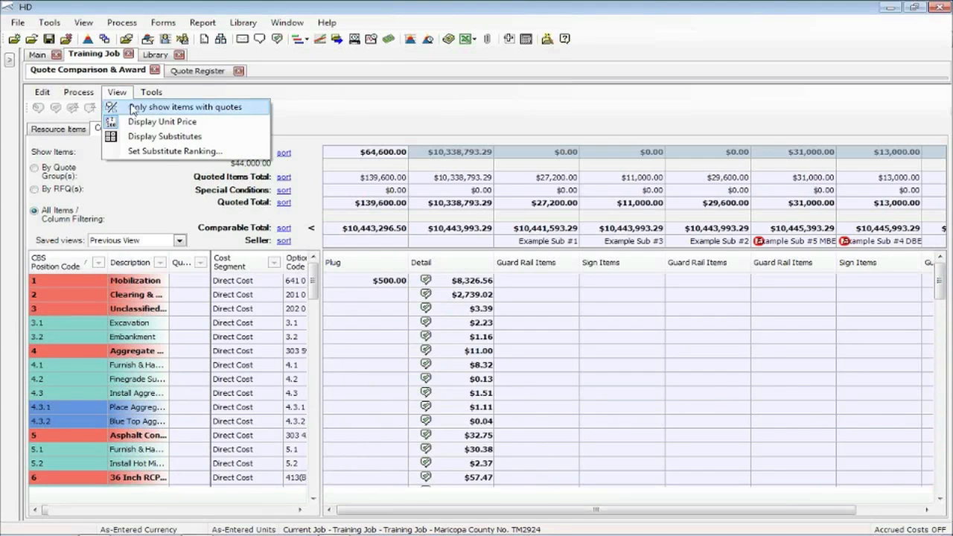
click(141, 104)
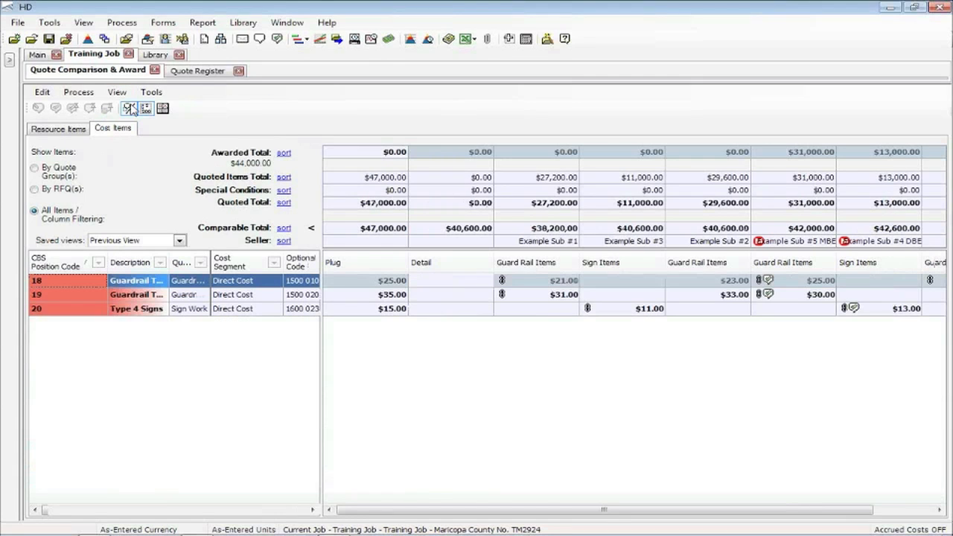
Step: List all resource items with column filtering, including those without quotes, and limit the list to items with quotes again
click(67, 134)
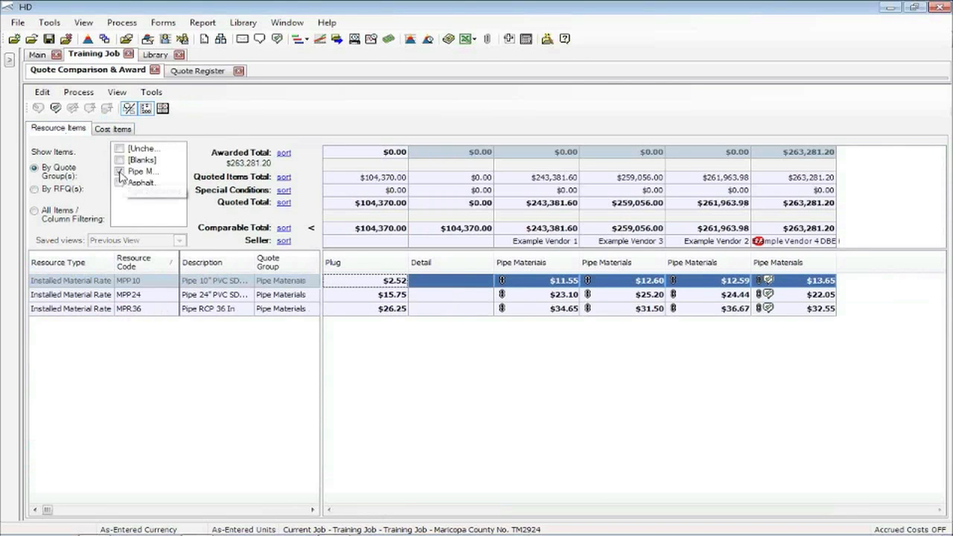
click(116, 92)
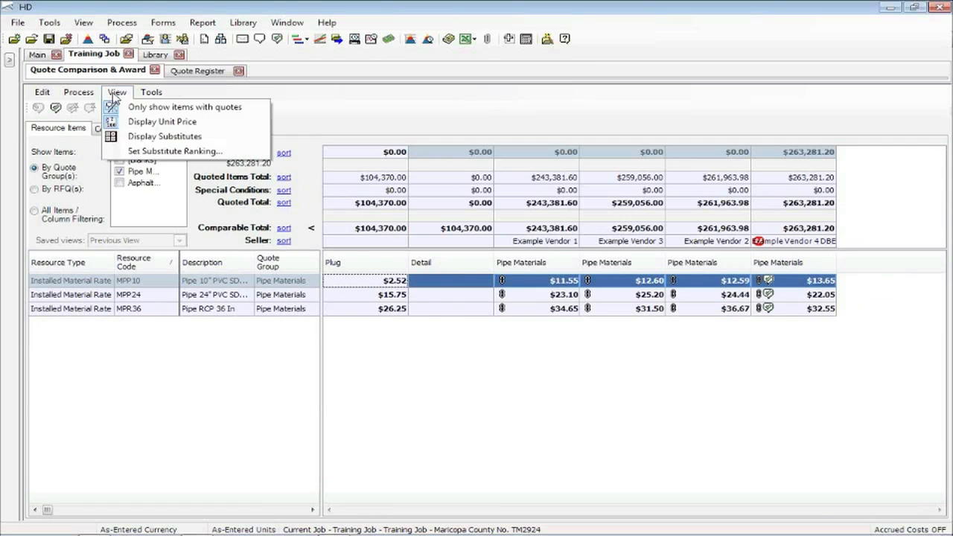
click(133, 107)
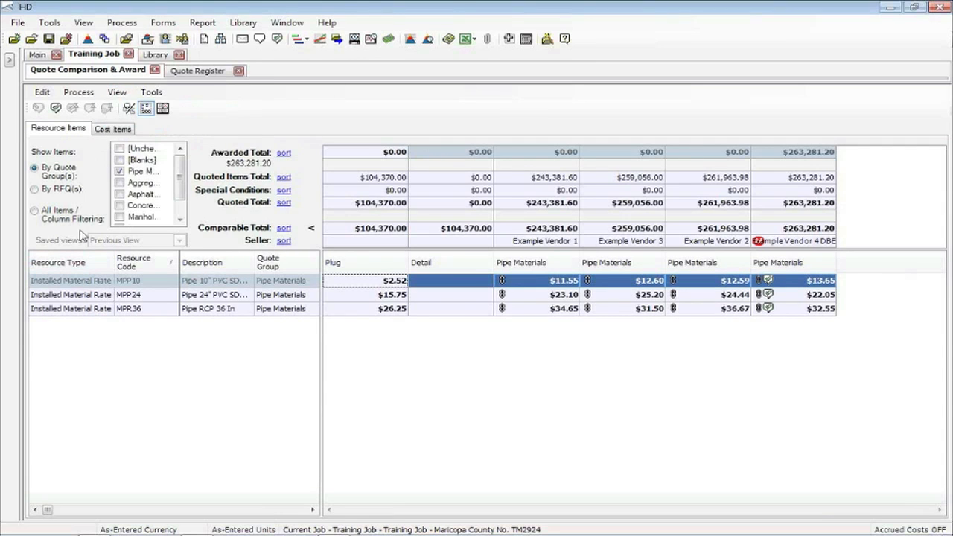
click(34, 211)
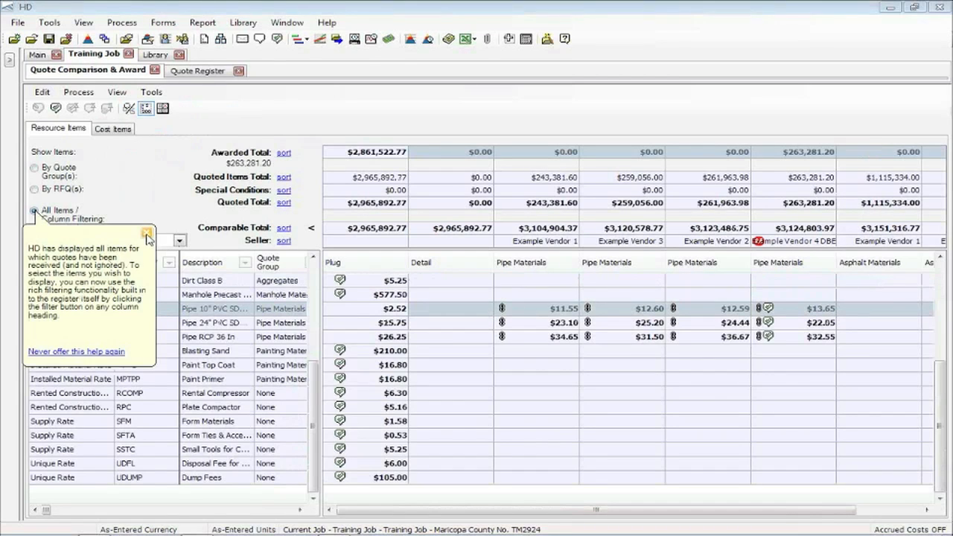
click(146, 234)
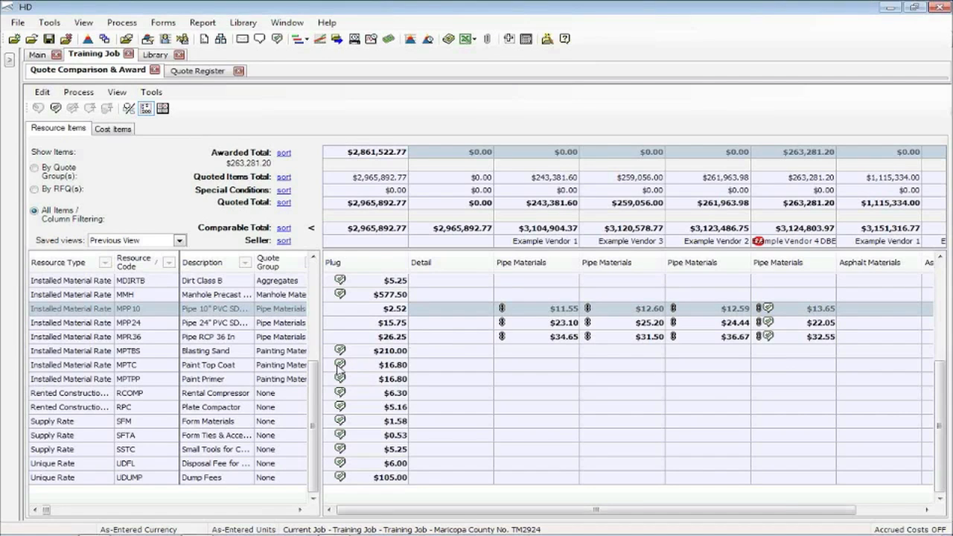
click(119, 93)
click(128, 107)
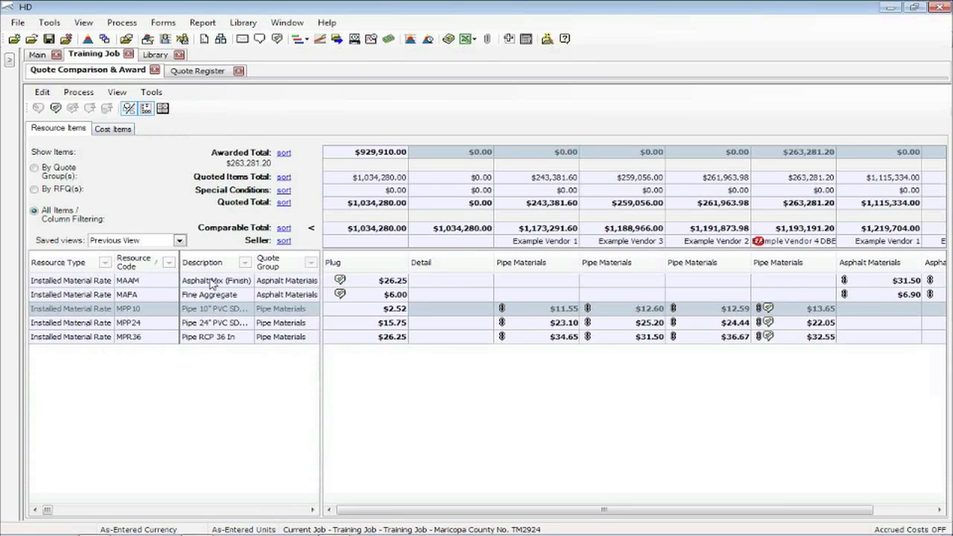
Step: Open Example Sub #3's Sign Items quote from the cost item comparison, examine its column in the comparison, and close the quote record
click(113, 131)
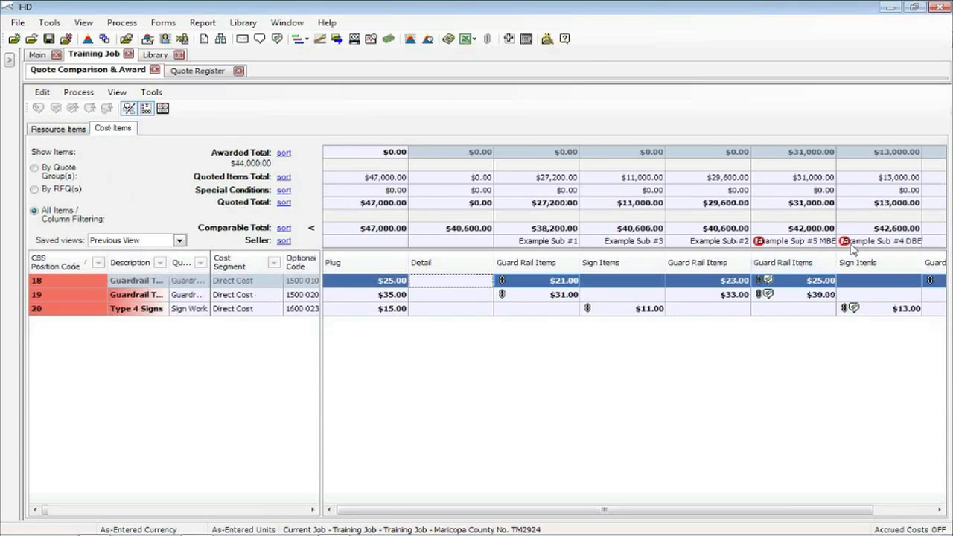
right_click(625, 264)
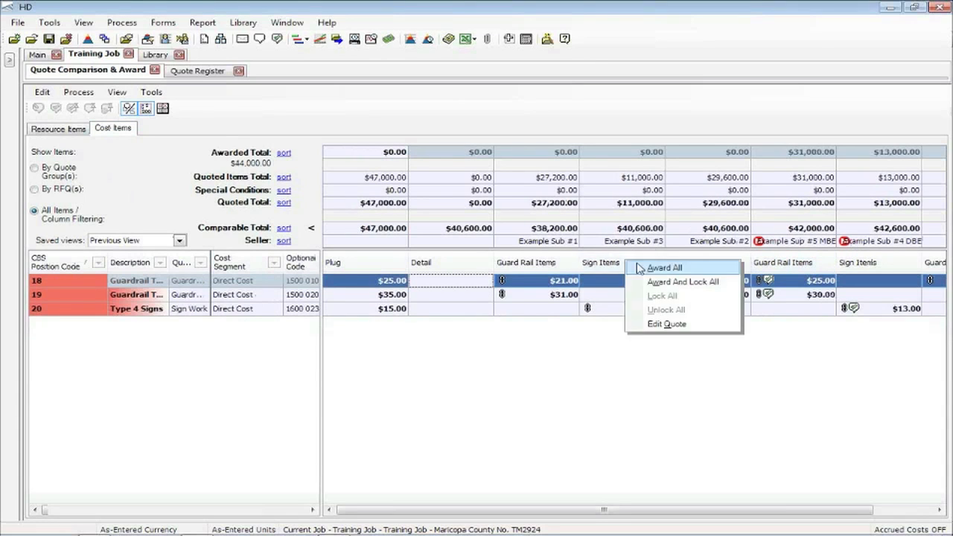
click(654, 326)
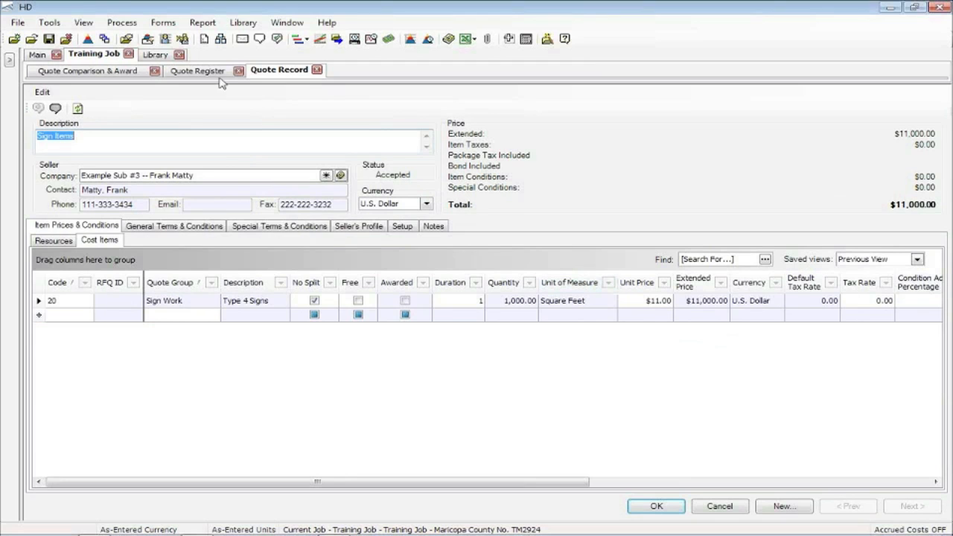
click(278, 38)
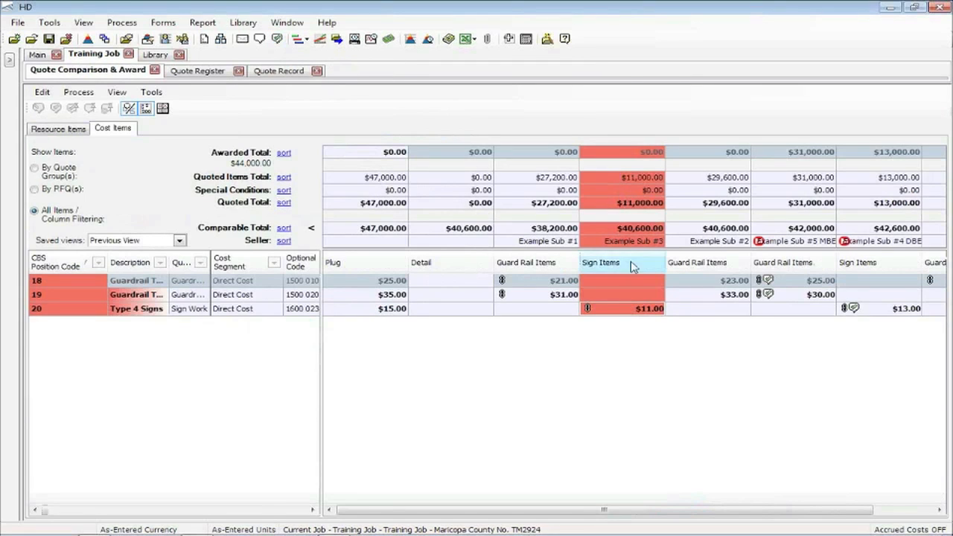
mouse_move(612, 220)
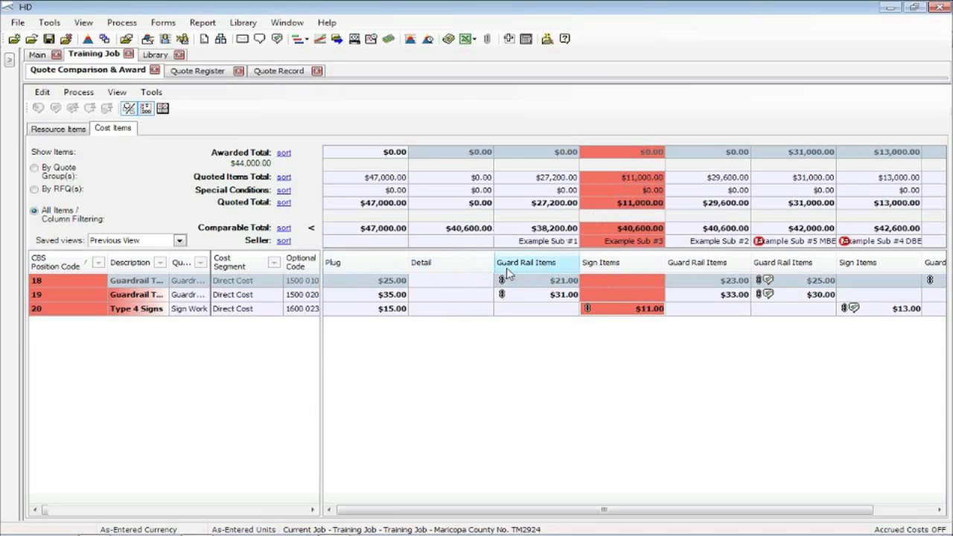
mouse_move(611, 192)
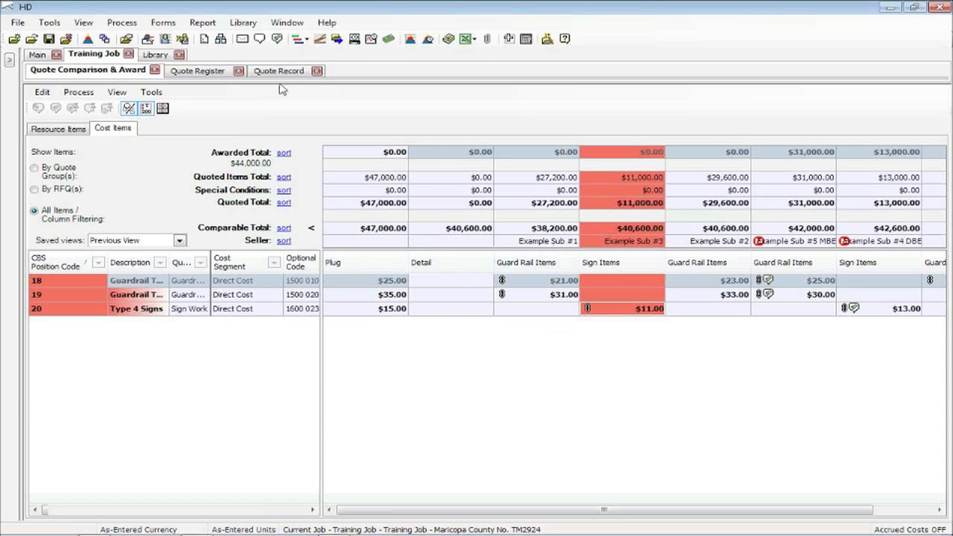
click(317, 71)
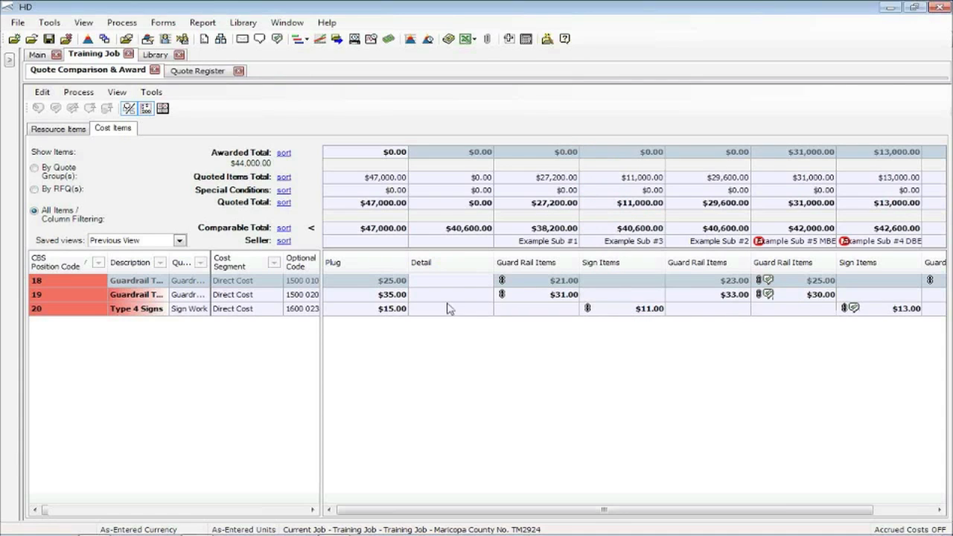
Step: Show the cost items by quote group for the guardrail work, and check the resource items before returning to the cost items
click(34, 168)
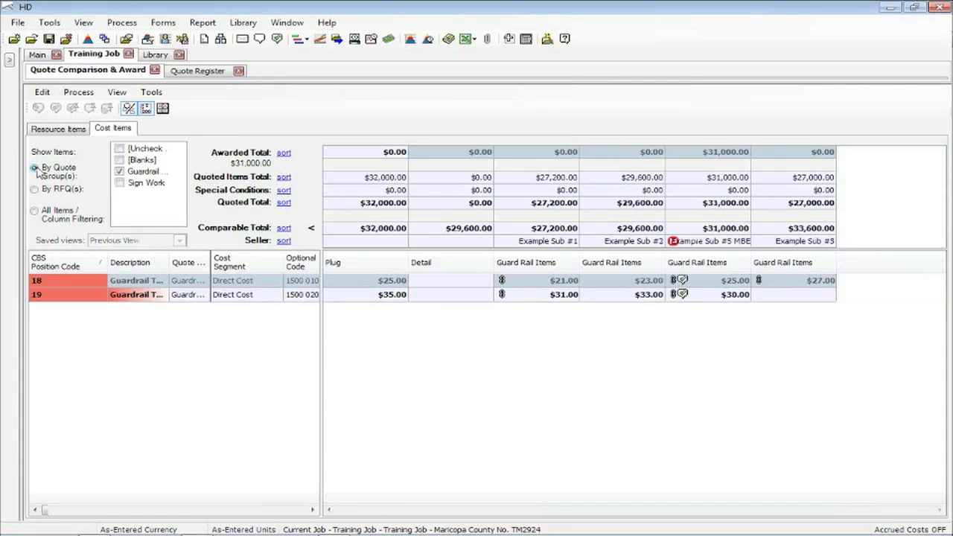
click(73, 131)
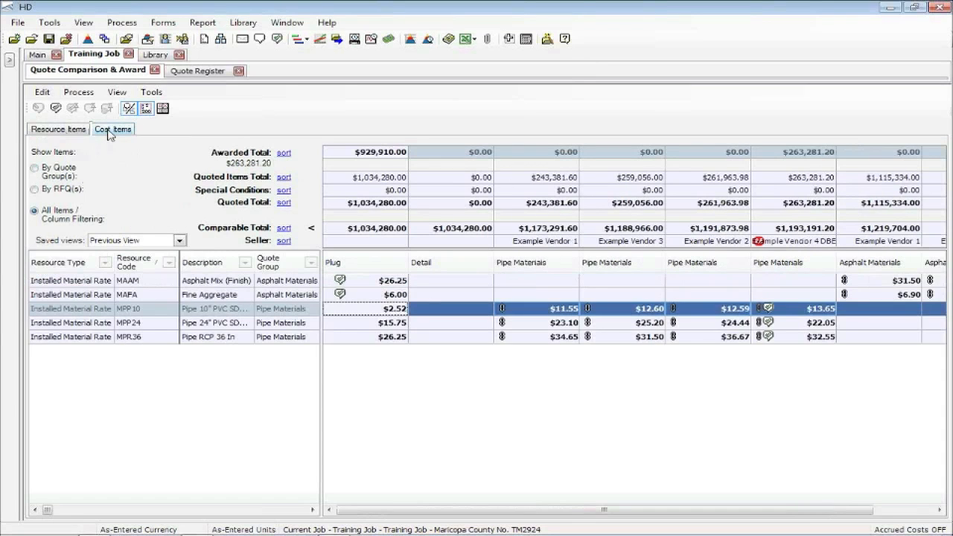
click(109, 132)
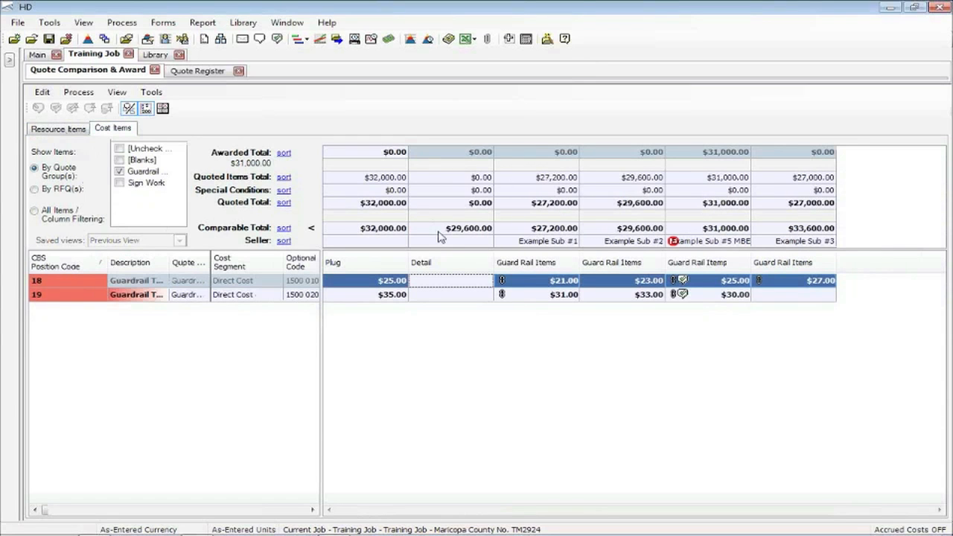